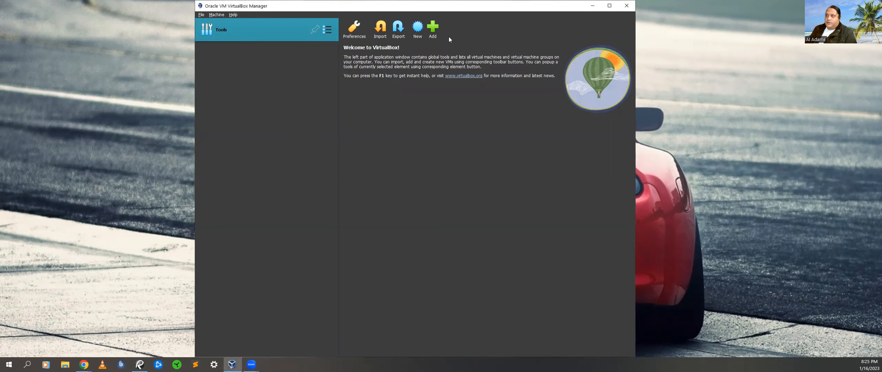
Start a new virtual machine and name it 'Server 2016'
click(418, 31)
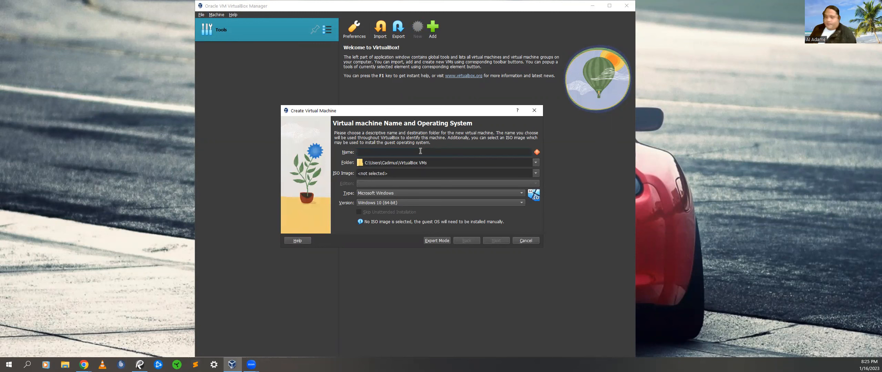
text(Server 2016)
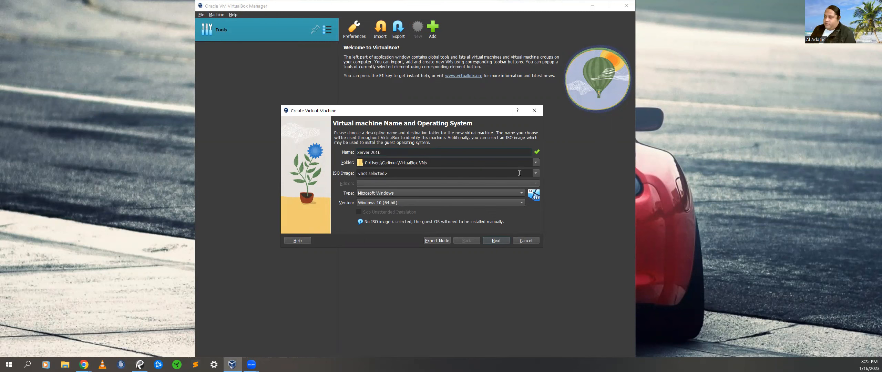
Browse for another machine folder and open the Storage 3 (E:) drive
click(534, 162)
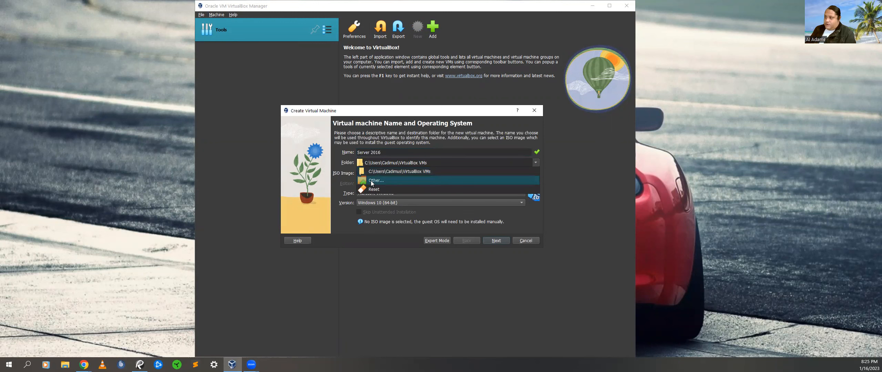
click(372, 192)
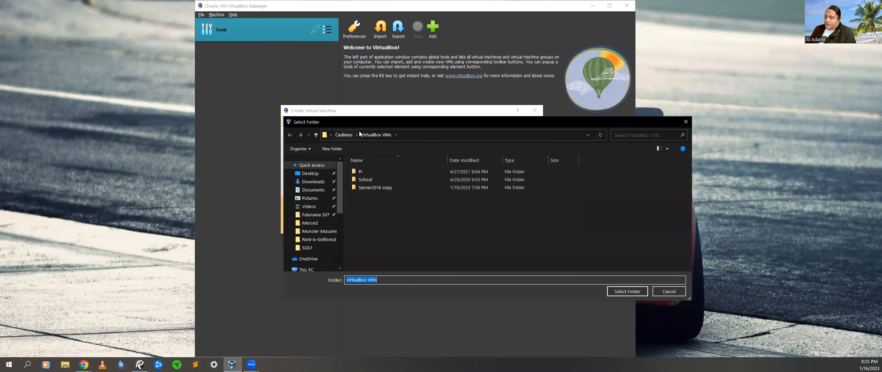
scroll(313, 220, down, 1)
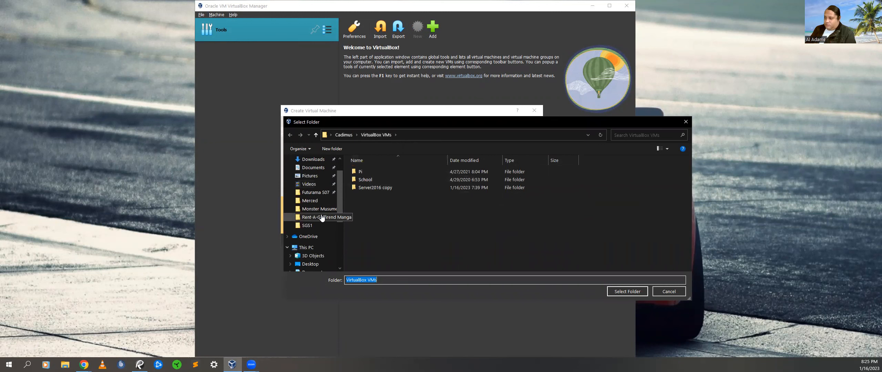
click(305, 248)
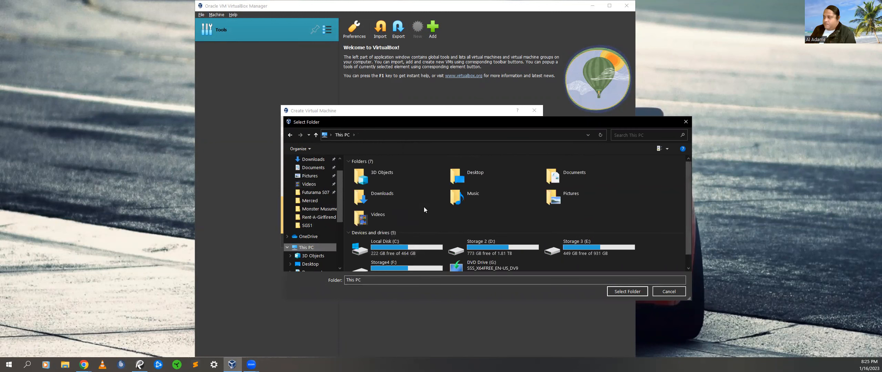
scroll(426, 207, down, 1)
double_click(394, 261)
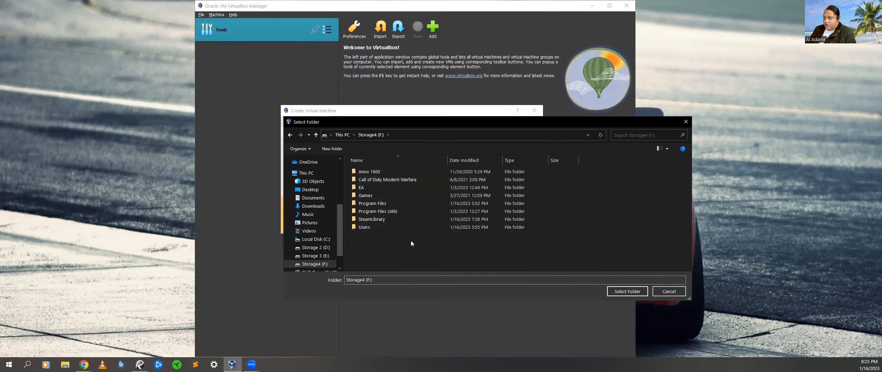
click(289, 135)
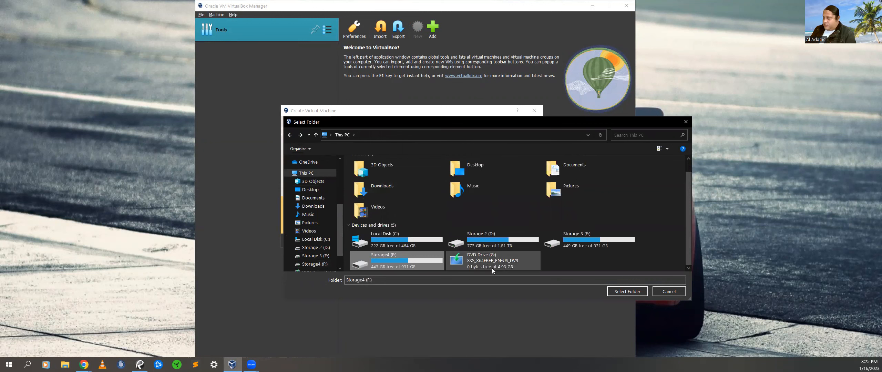
double_click(599, 240)
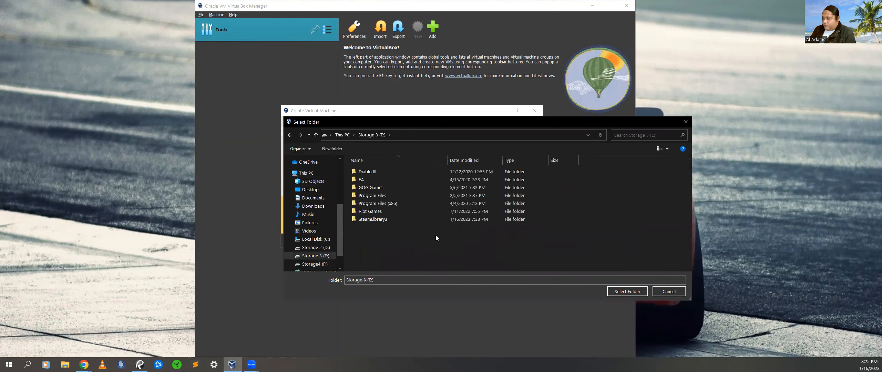
Create a new folder named Vms on E: and select it as the machine folder
right_click(367, 245)
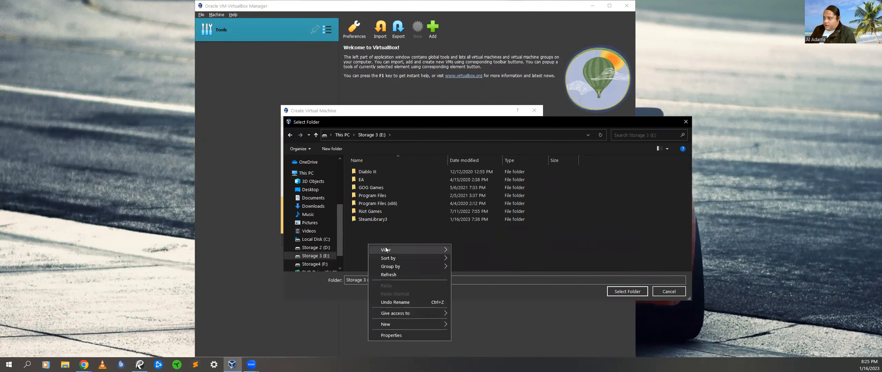
mouse_move(382, 324)
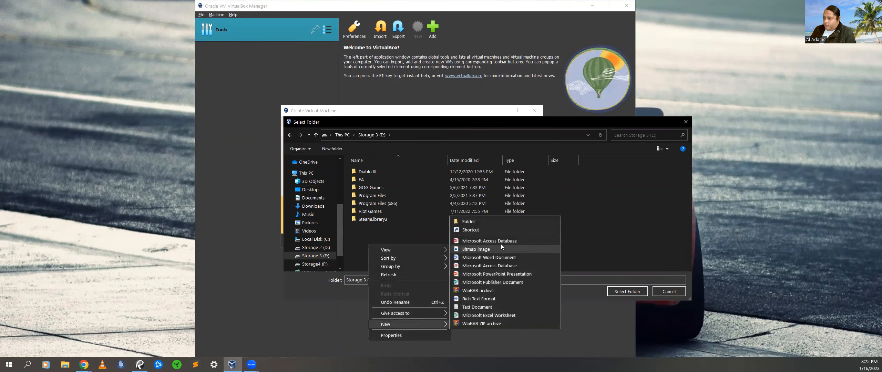
click(485, 223)
text(Vms)
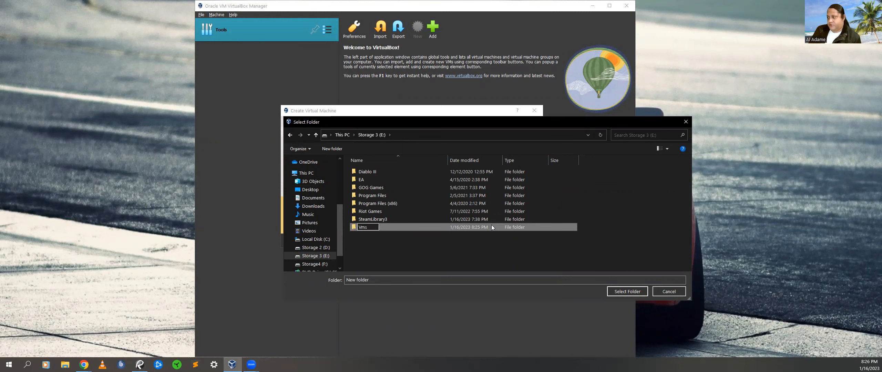
key(Return)
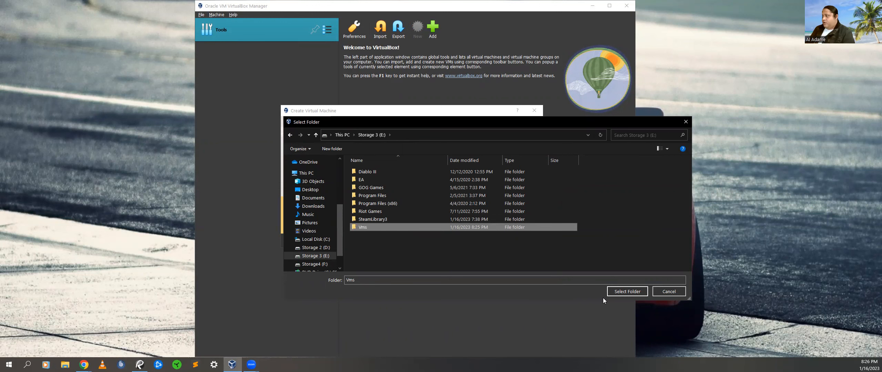
click(622, 293)
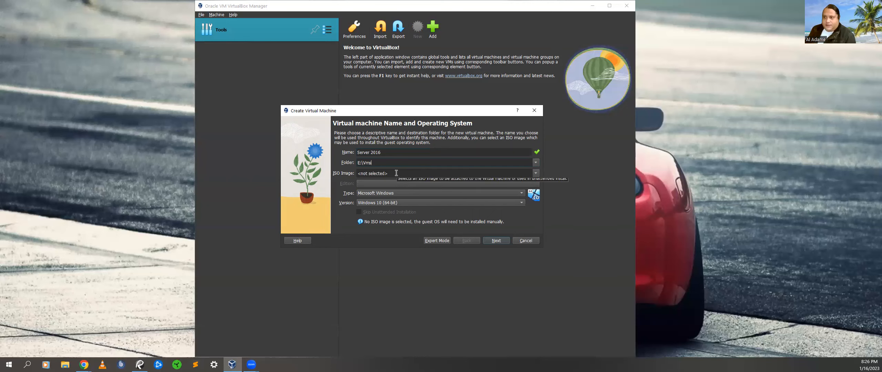
Attach the Windows Server 2016 Datacenter evaluation ISO from the Desktop and skip unattended installation
click(501, 173)
click(535, 173)
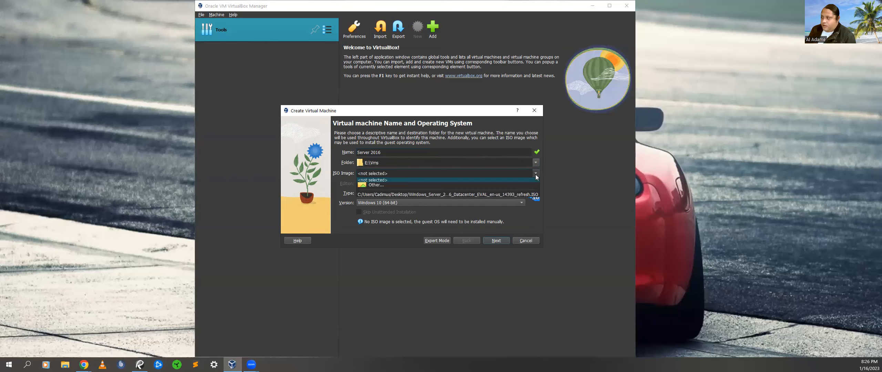
click(427, 188)
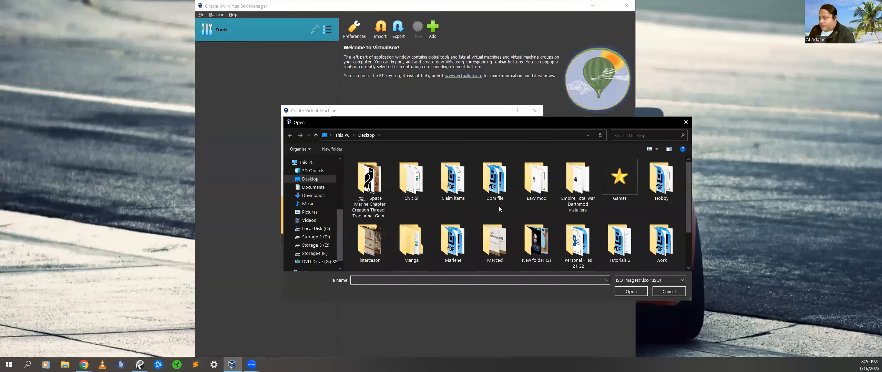
scroll(495, 186, down, 1)
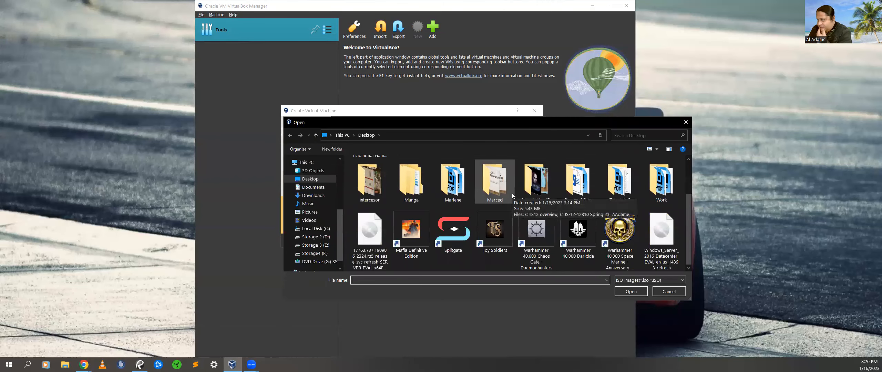
click(668, 262)
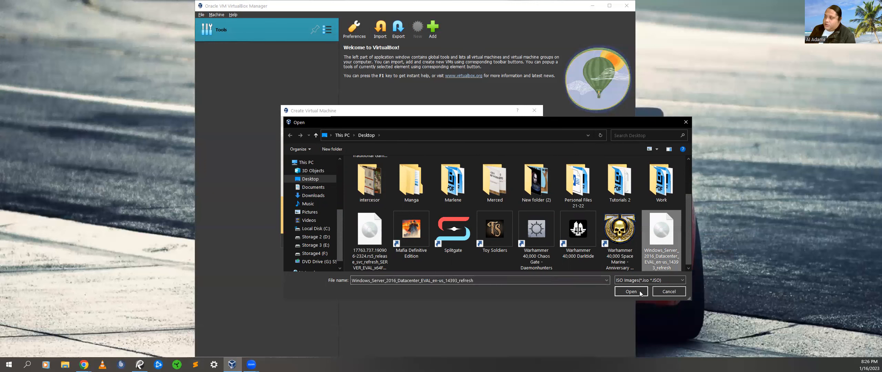
click(633, 293)
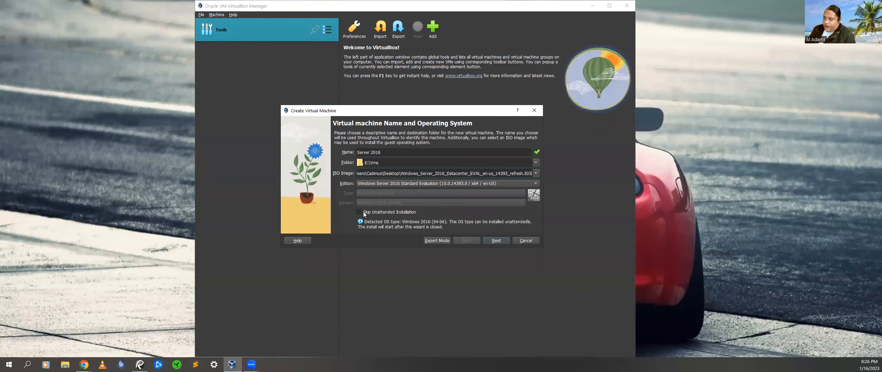
click(357, 212)
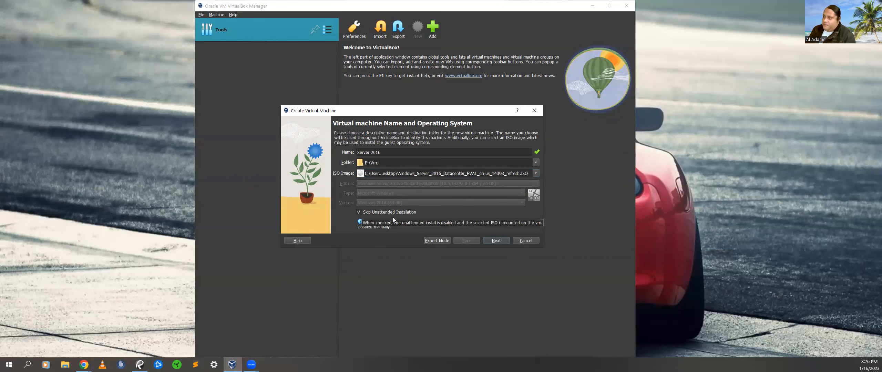
click(493, 241)
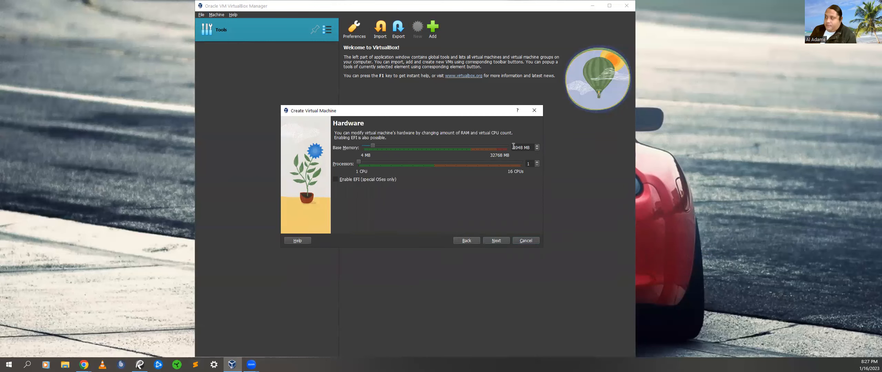
Give the VM 8096 MB memory and 4 processors, keep a 50 GB virtual disk, and reach the summary
drag(513, 146, 526, 149)
text(80)
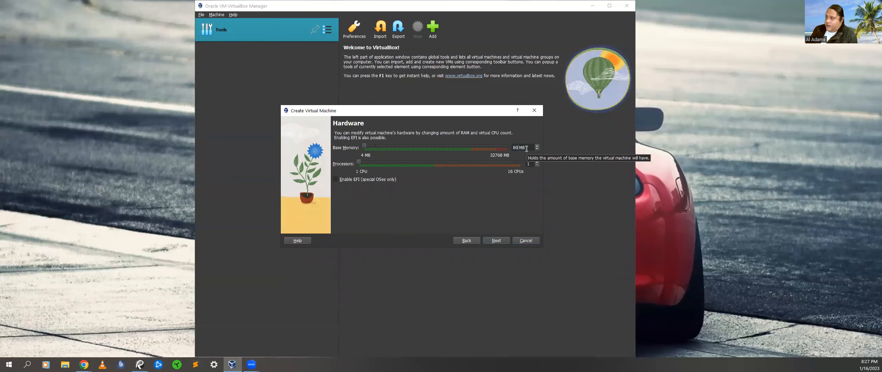
text(00)
key(Return)
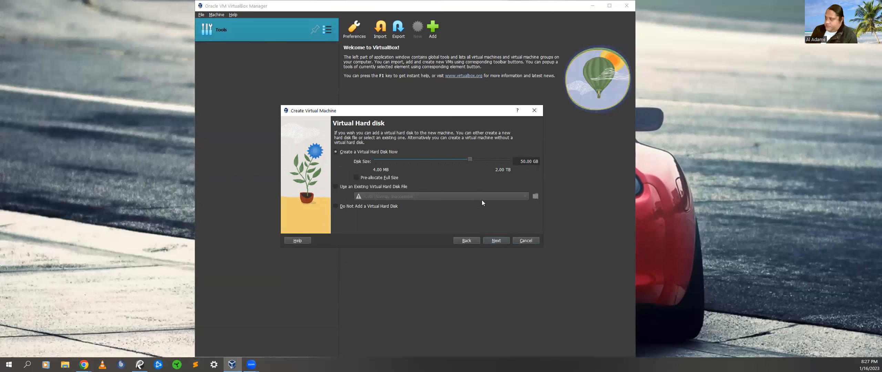
click(466, 241)
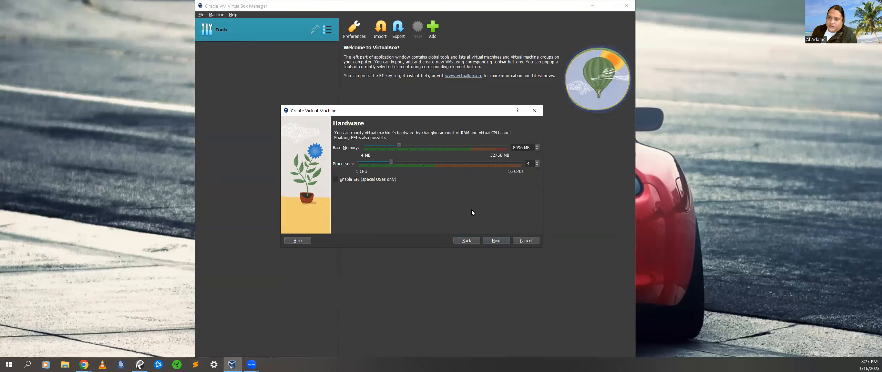
click(499, 241)
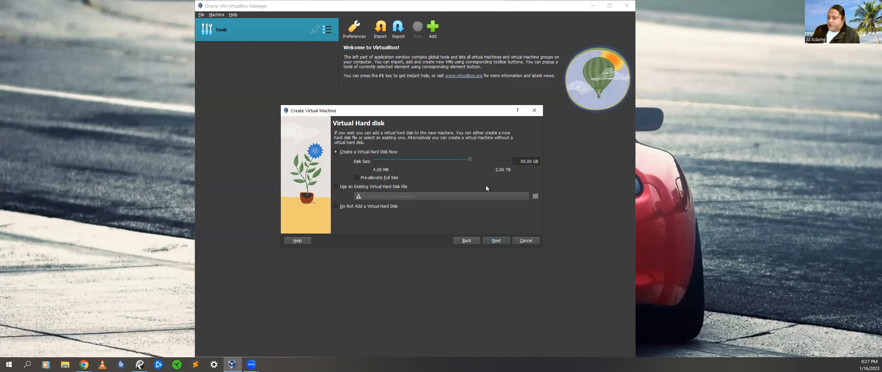
click(495, 241)
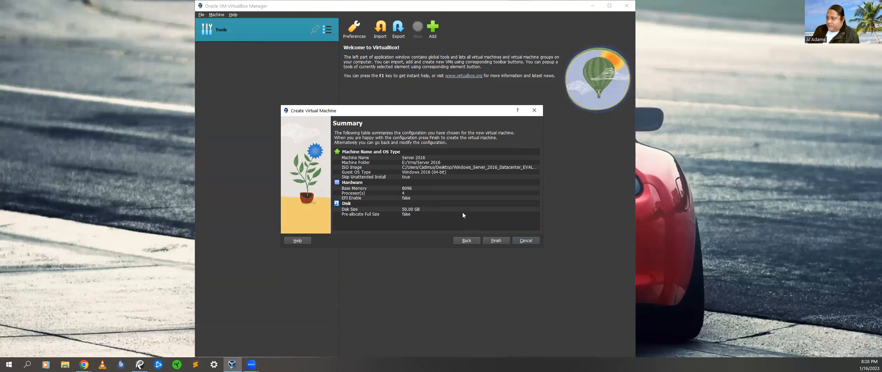
Finish creating the Server 2016 VM and boot it from the ISO
click(500, 242)
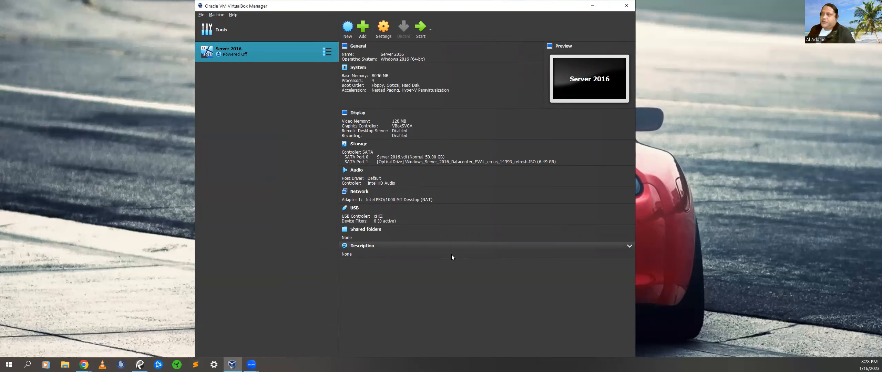
click(422, 27)
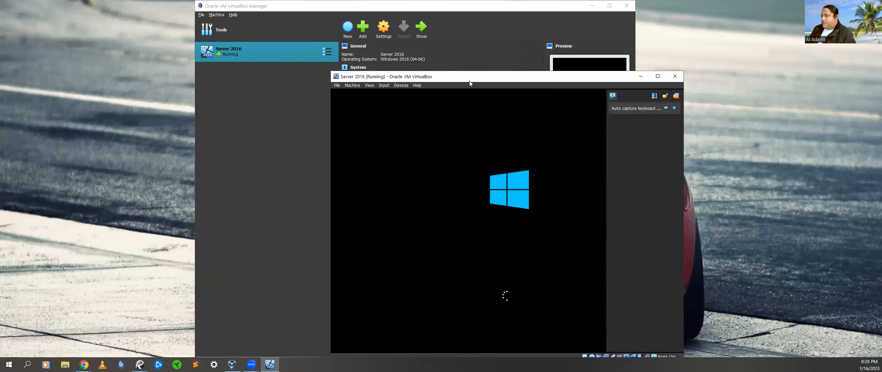
Dismiss the VM notices, keep US English defaults, and launch Windows Server 2016 Install now
drag(465, 77, 376, 36)
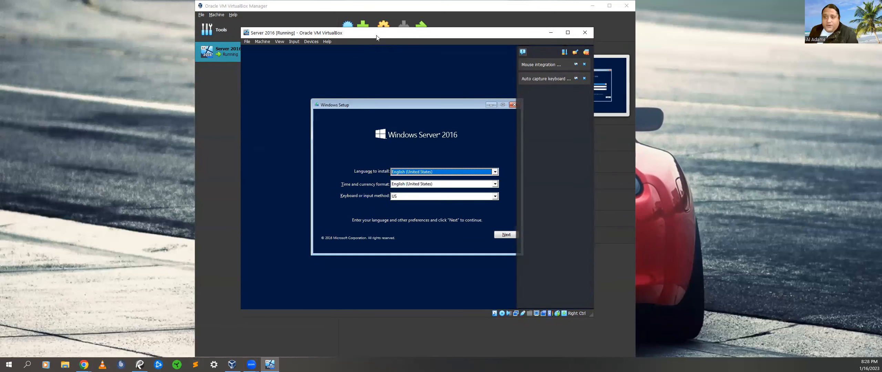
click(583, 64)
click(584, 64)
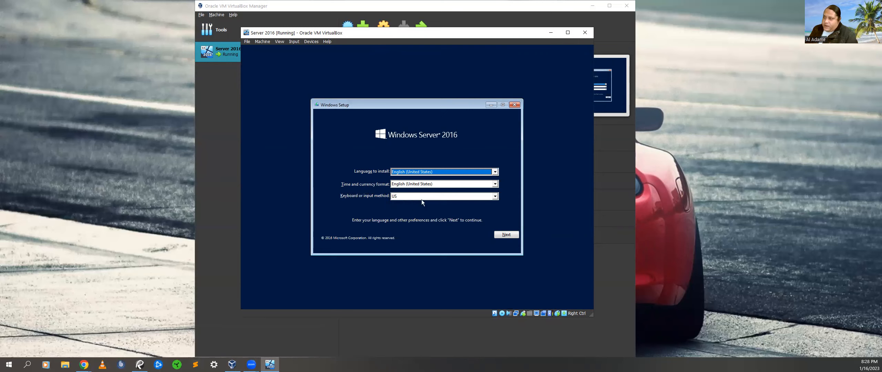
click(506, 235)
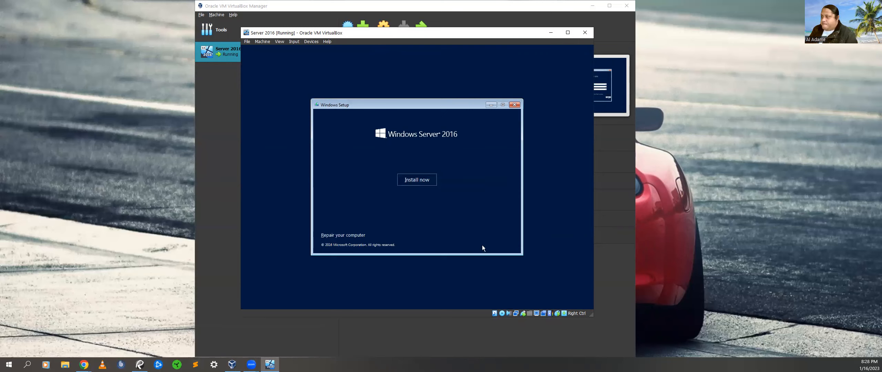
click(411, 182)
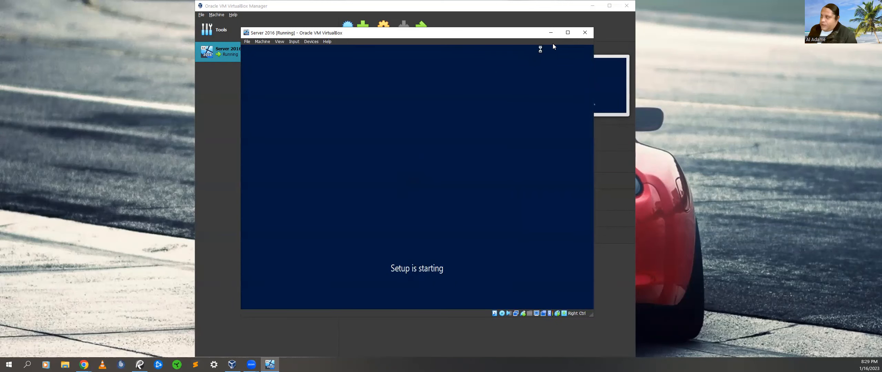
click(567, 32)
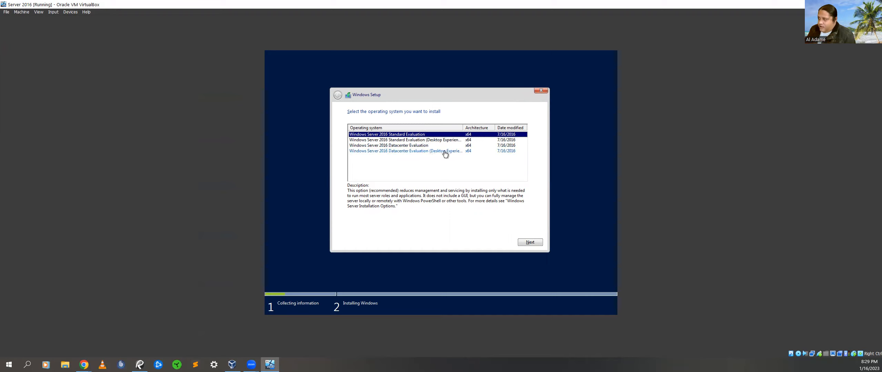
Choose Windows Server 2016 Standard Evaluation (Desktop Experience) and accept the license terms
drag(463, 126, 481, 126)
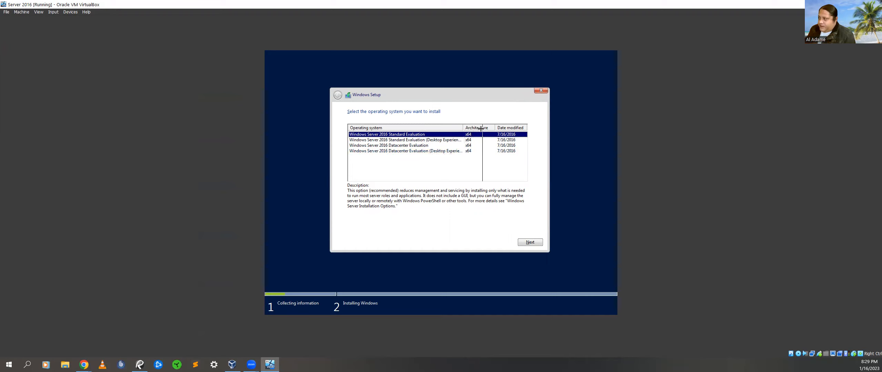
click(445, 141)
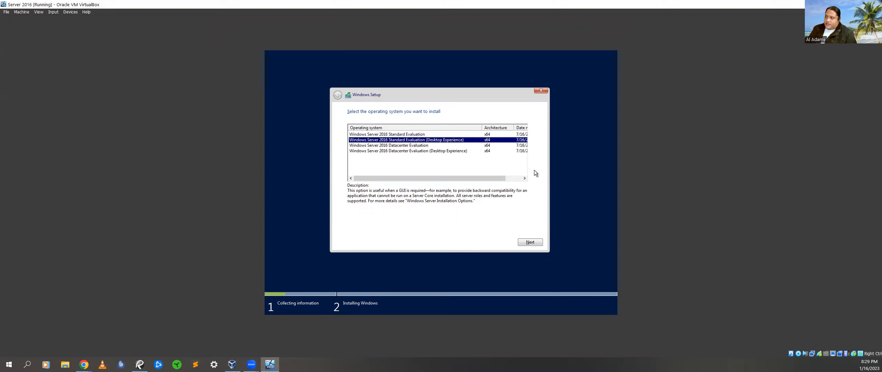
click(526, 241)
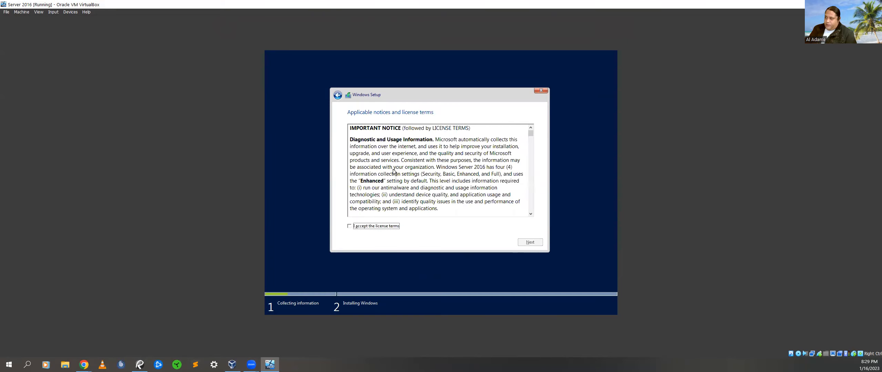
drag(531, 135, 524, 213)
click(350, 226)
click(530, 244)
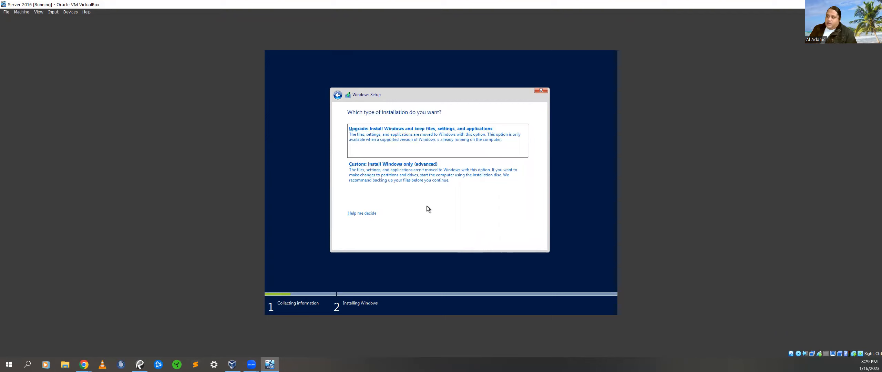
Pick Custom install, create a 51200 MB partition on Drive 0, and install onto Partition 2
click(367, 172)
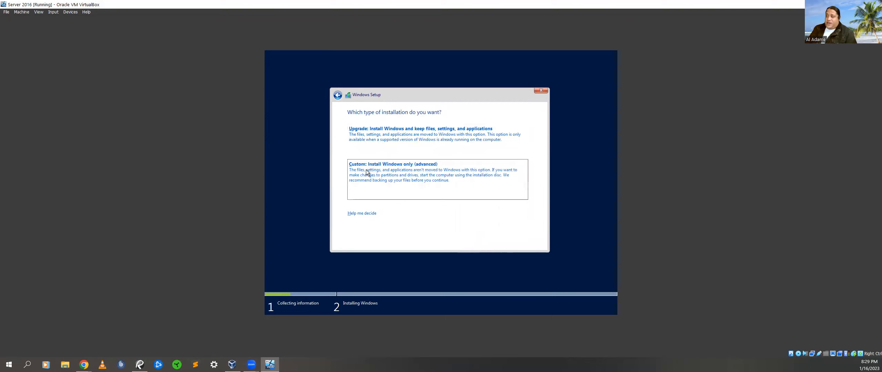
click(368, 172)
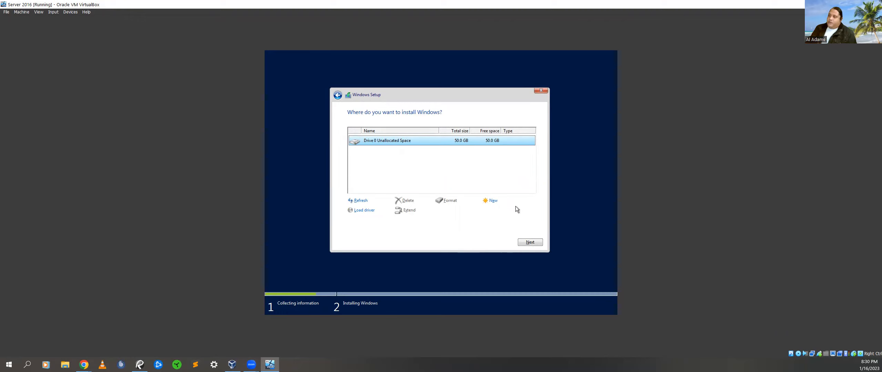
click(490, 201)
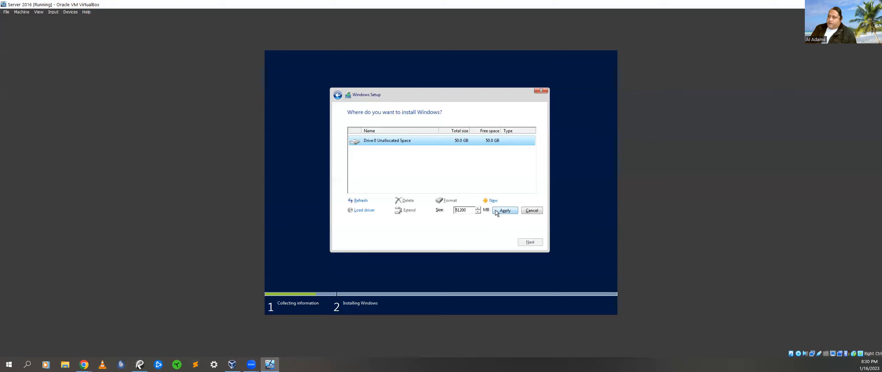
click(496, 212)
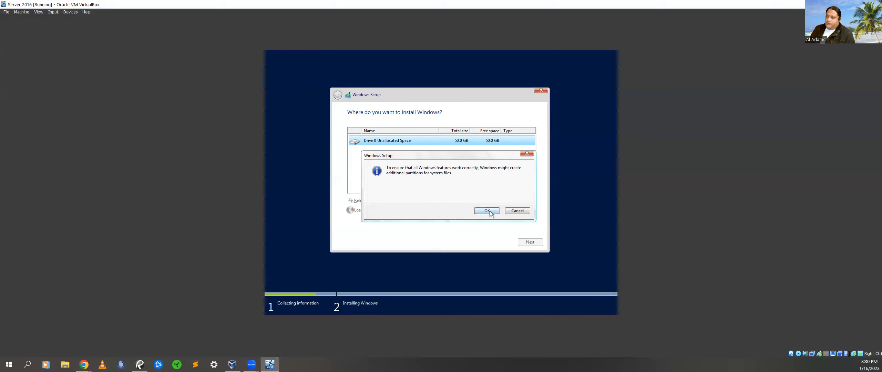
click(487, 211)
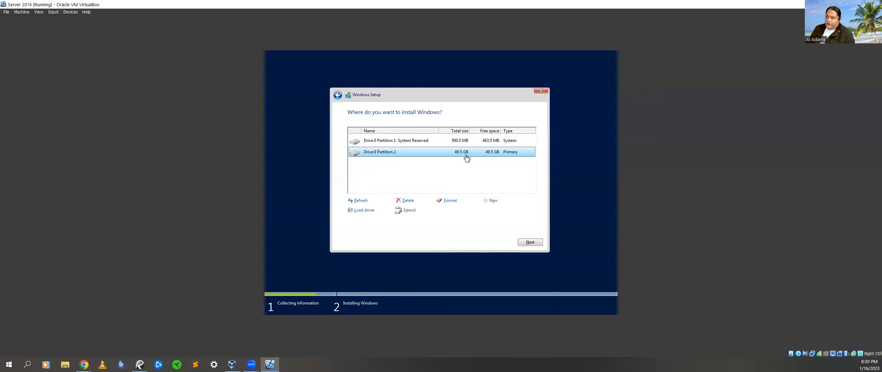
click(524, 243)
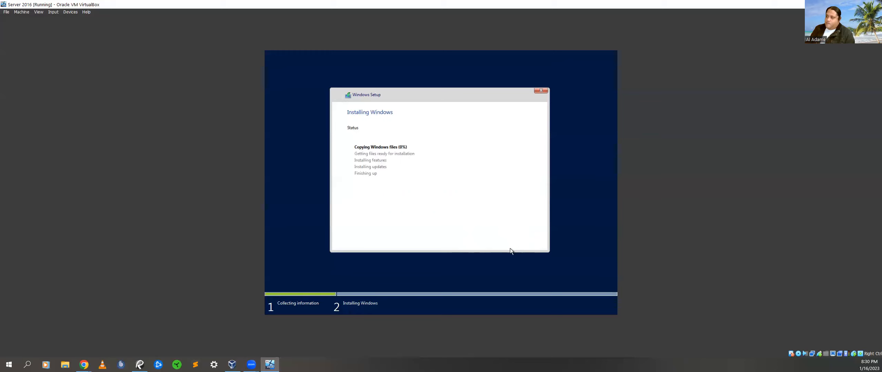
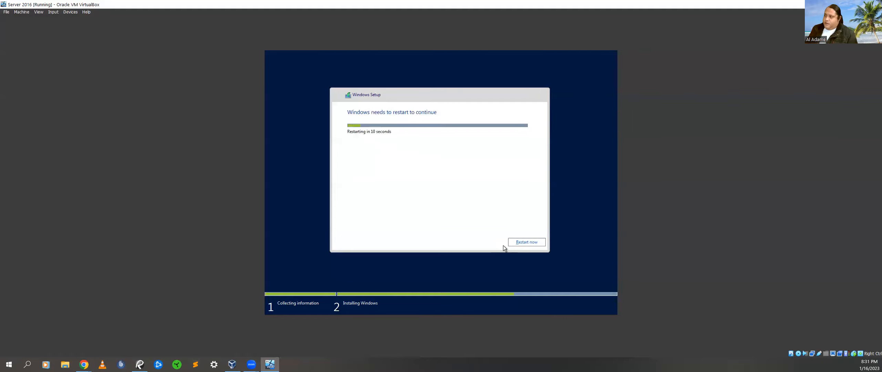
Restart the VM immediately instead of waiting for the setup countdown
click(524, 244)
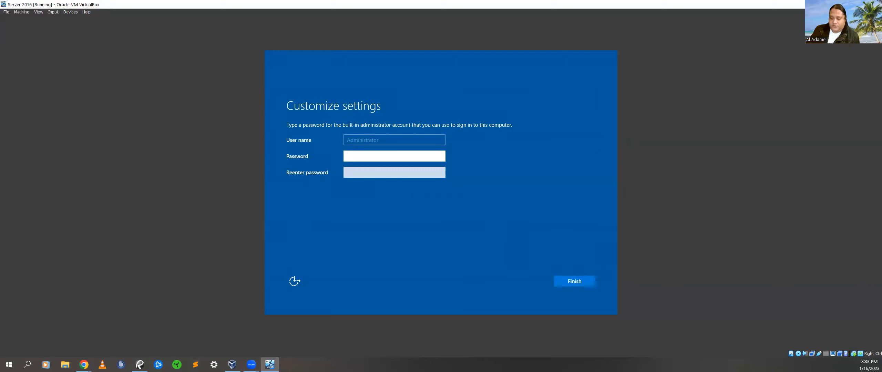
Enter and re-enter the built-in Administrator password, then finish setup
text(assword1)
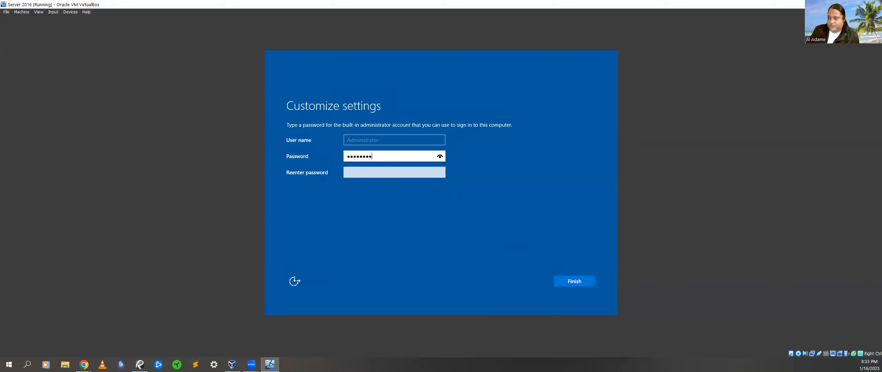
key(Tab)
text(Password1)
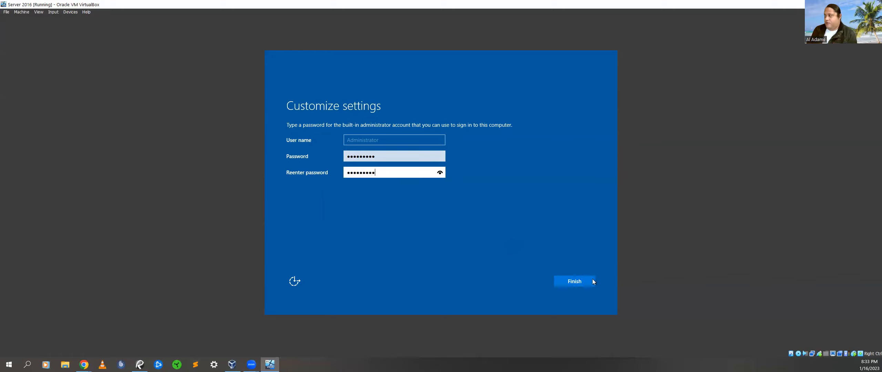
click(582, 282)
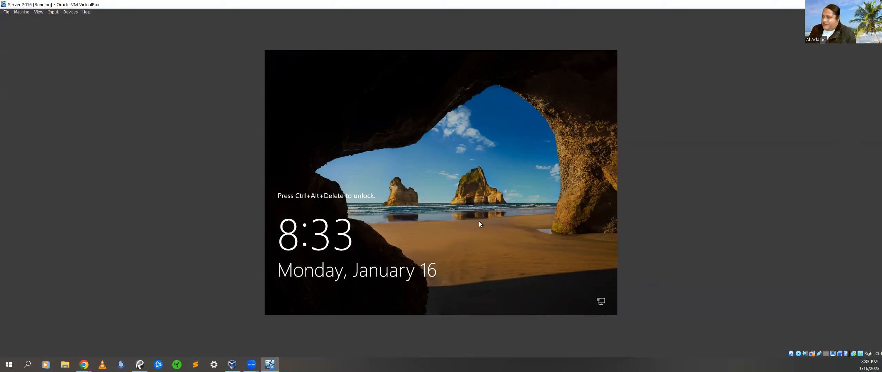
Send Ctrl-Alt-Del from the VirtualBox Input > Keyboard menu and sign in with the Administrator password
click(53, 13)
mouse_move(55, 20)
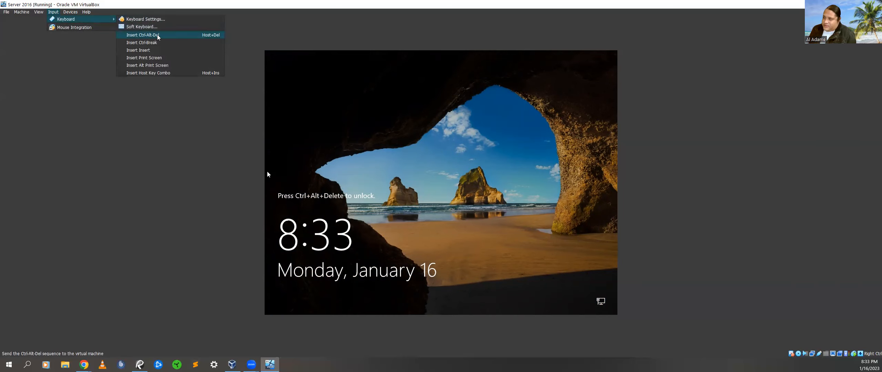
click(169, 36)
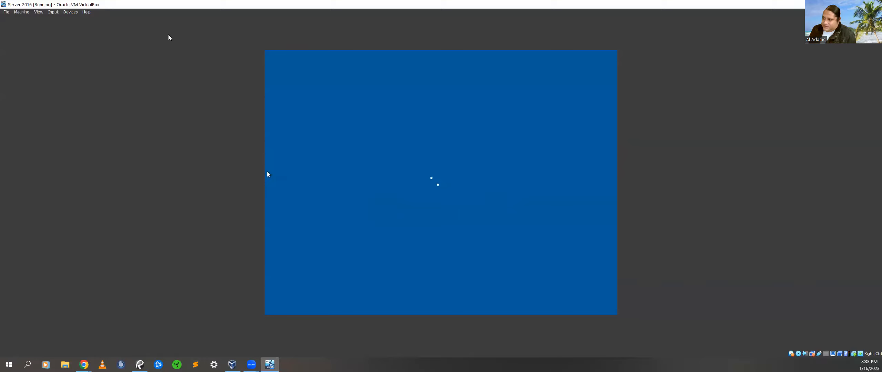
text(••••••••)
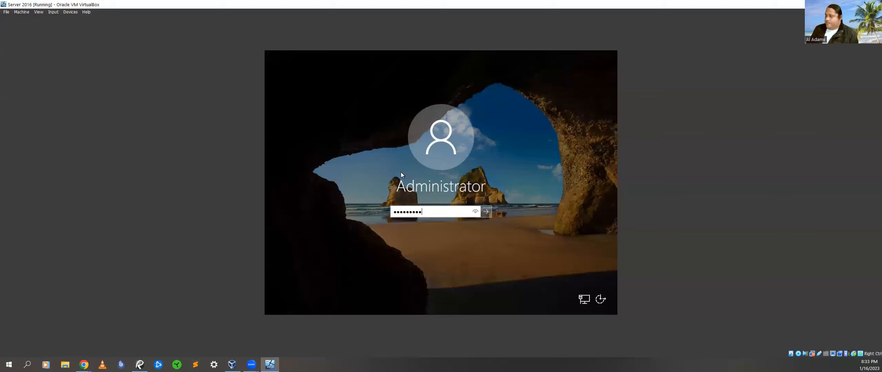
key(Return)
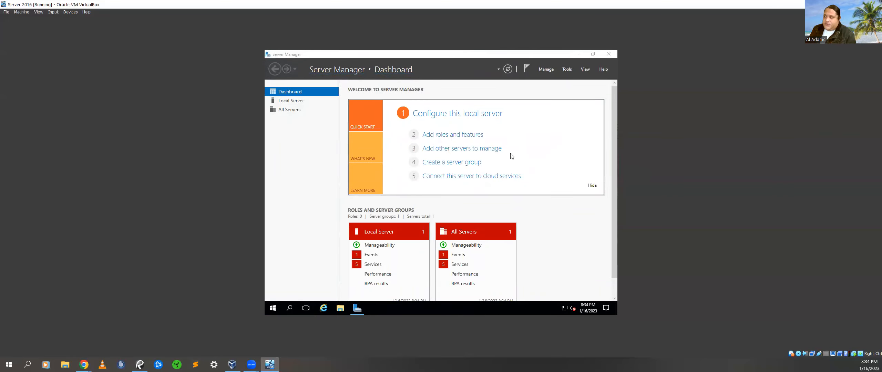
Minimize Server Manager and open This PC's Properties from File Explorer
click(578, 55)
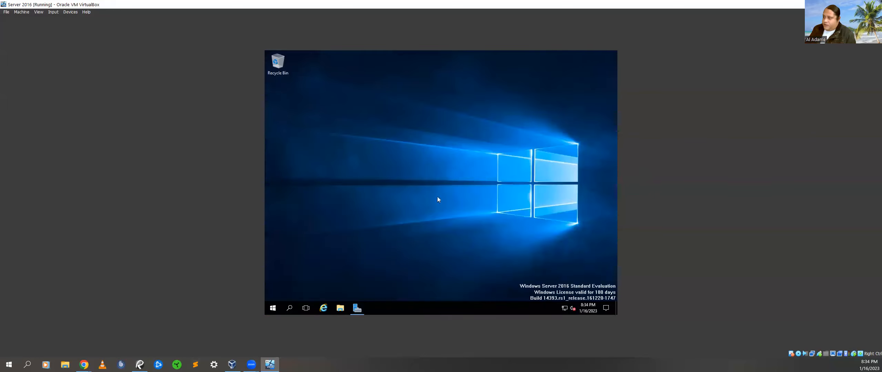
click(272, 309)
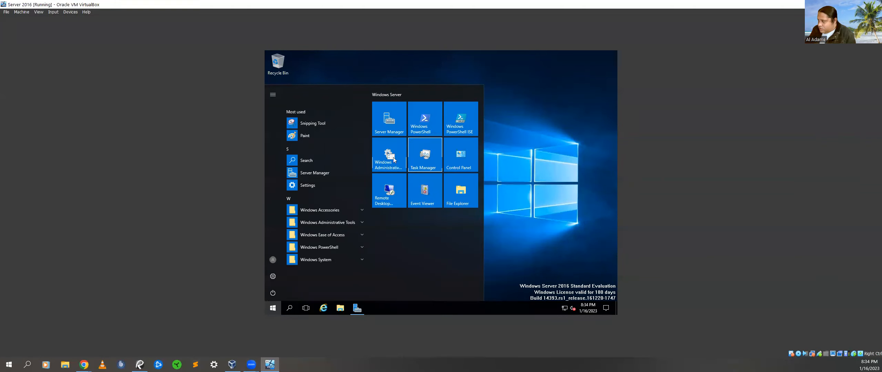
click(454, 200)
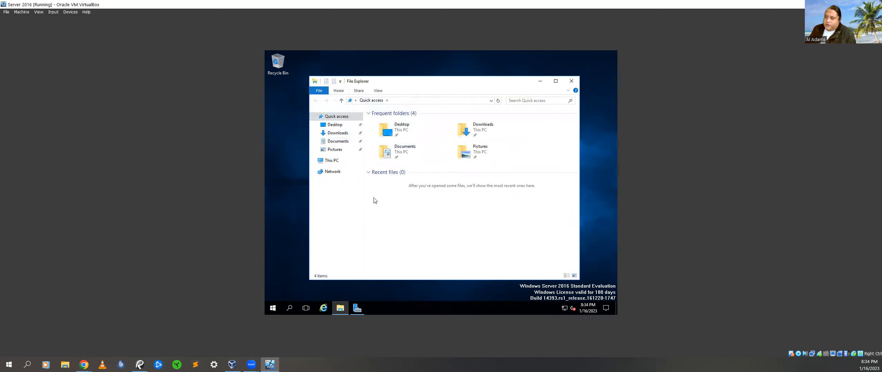
click(326, 162)
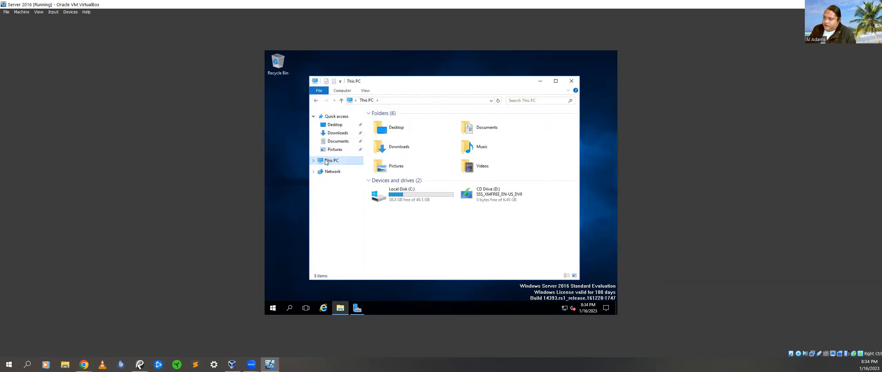
right_click(326, 162)
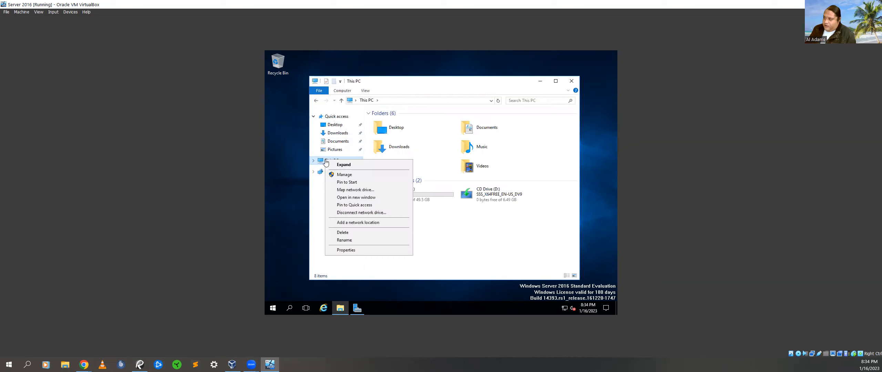
click(345, 250)
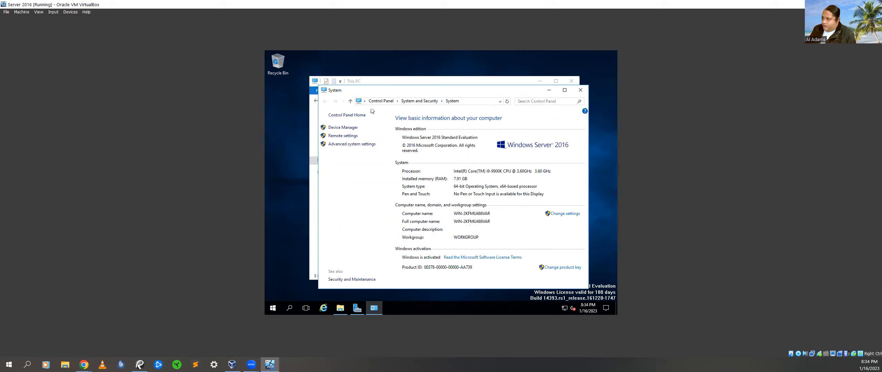
In System Properties, change the computer name, first applying Spring23ClassServer
click(564, 213)
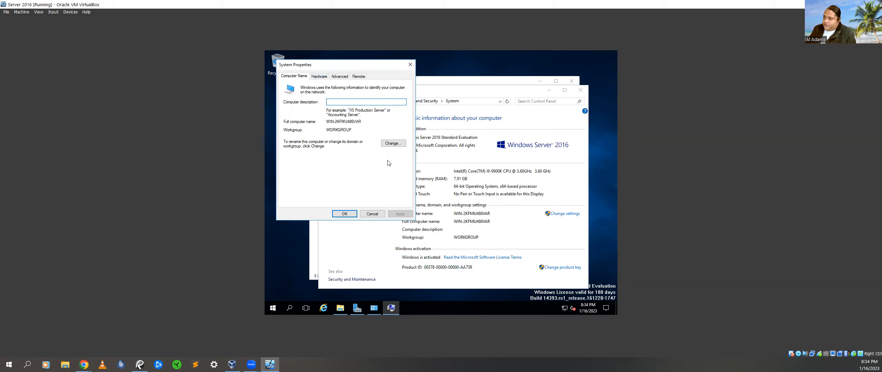
click(392, 144)
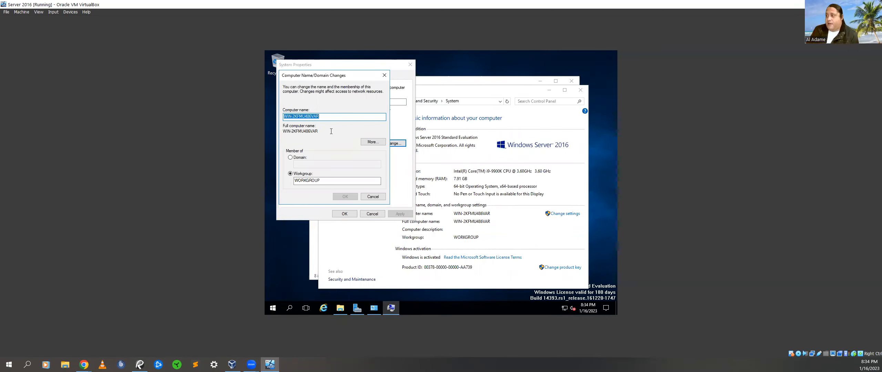
text(C)
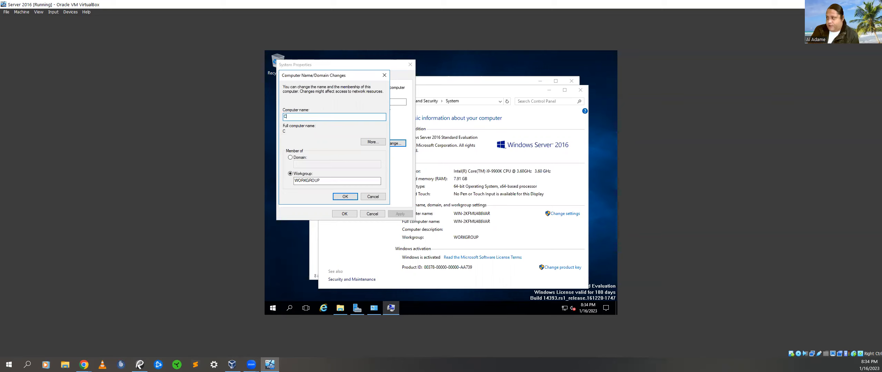
text(prin)
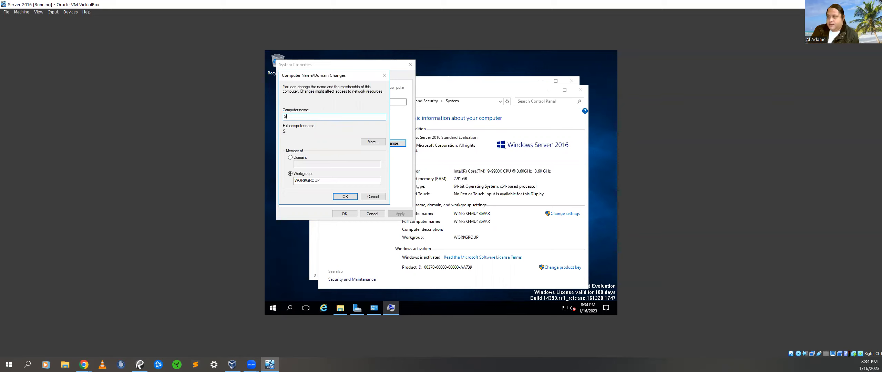
text(g23ClassServer)
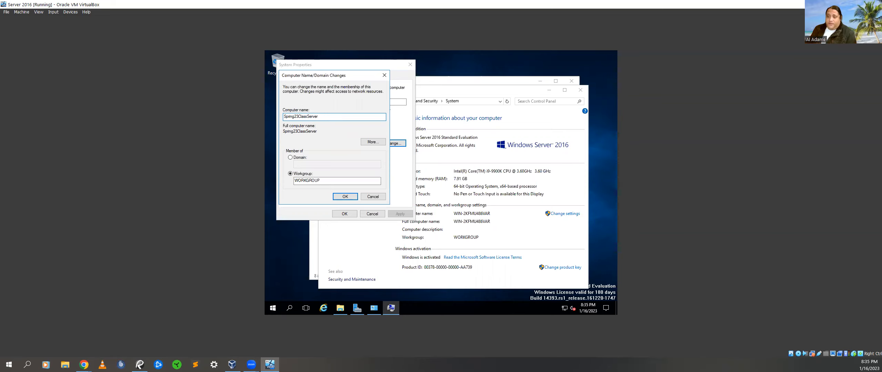
click(341, 197)
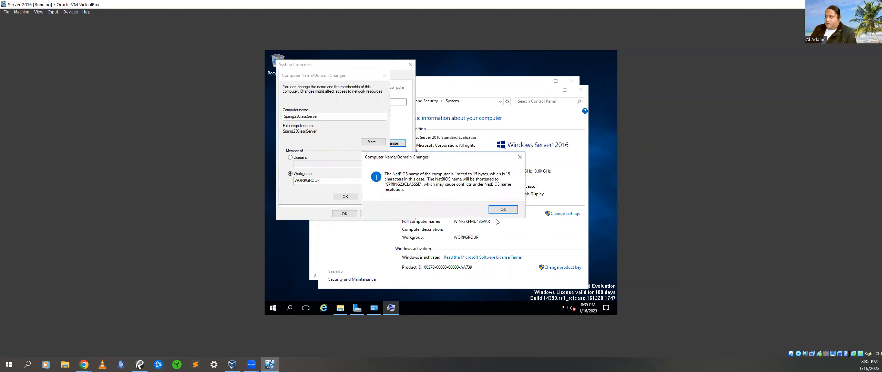
click(503, 209)
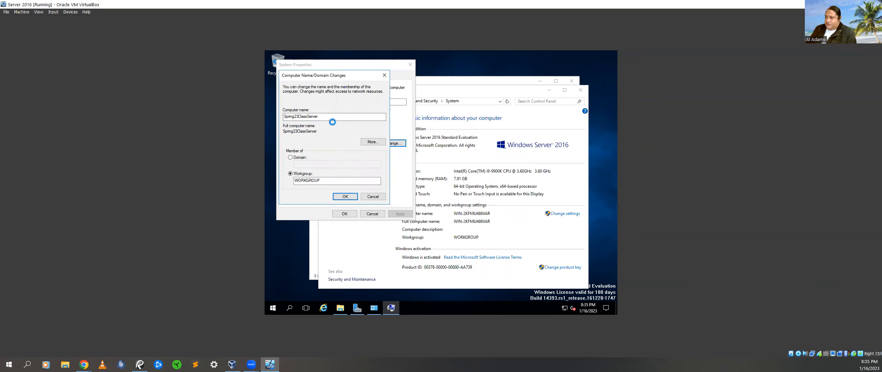
click(353, 194)
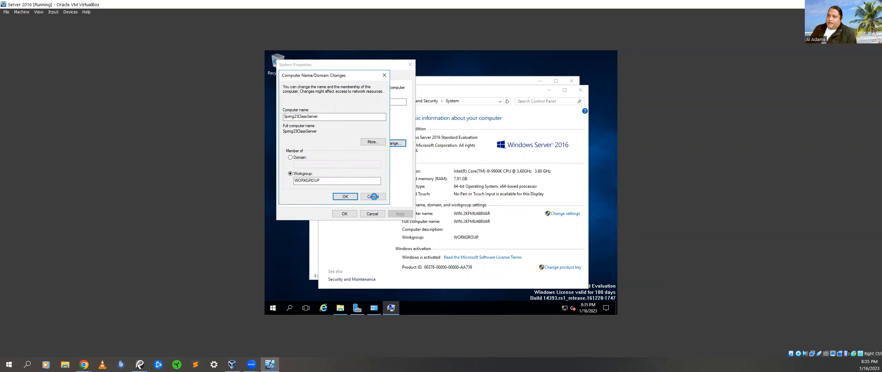
click(484, 187)
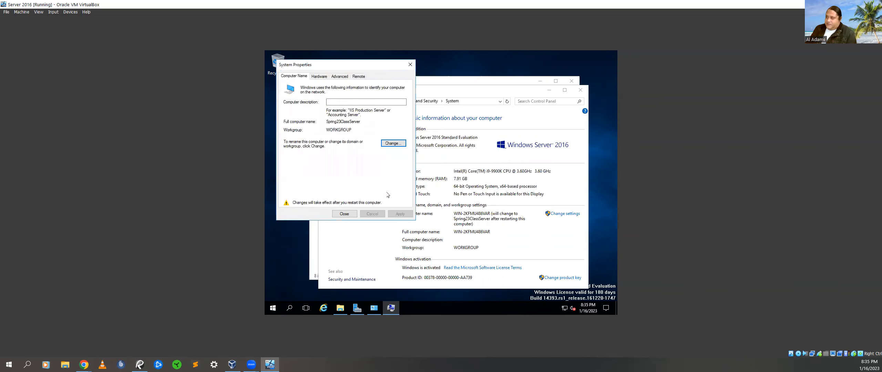
Trim the computer name to Spring23, close System Properties, and restart now
click(393, 143)
click(324, 117)
drag(325, 117, 298, 116)
key(BackSpace)
click(336, 196)
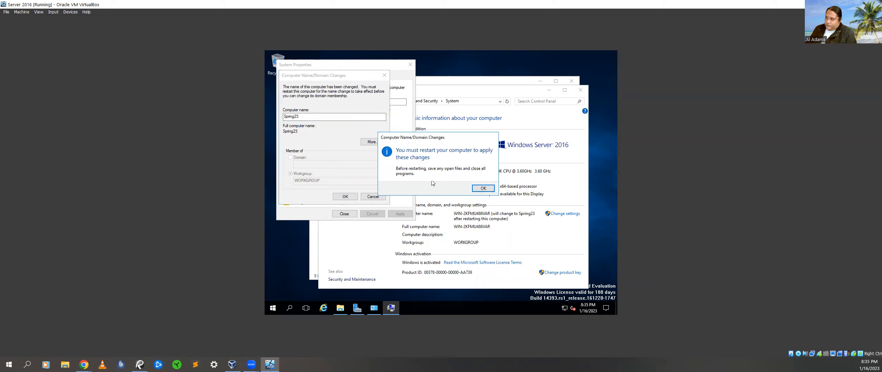
click(484, 188)
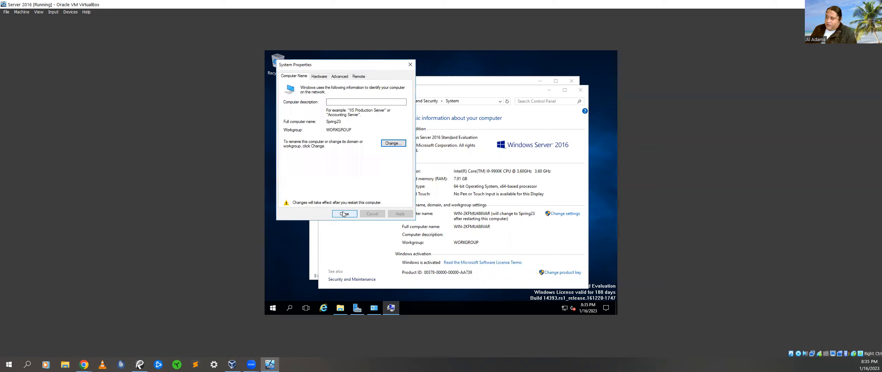
click(344, 213)
click(448, 185)
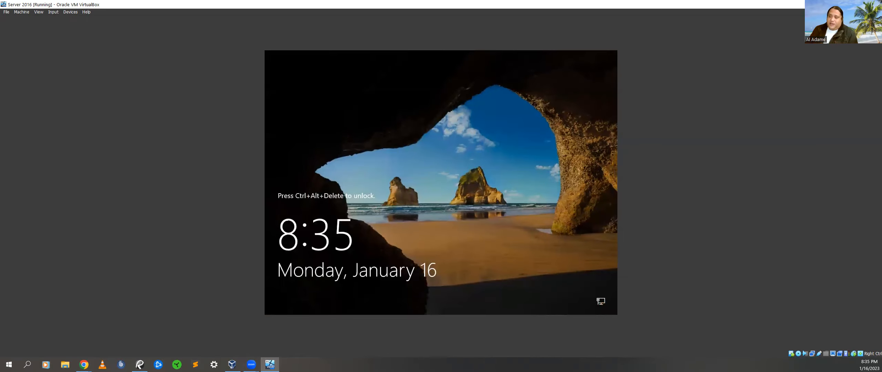
Send Ctrl-Alt-Del via the Input menu and sign back in as Administrator
click(53, 12)
mouse_move(89, 19)
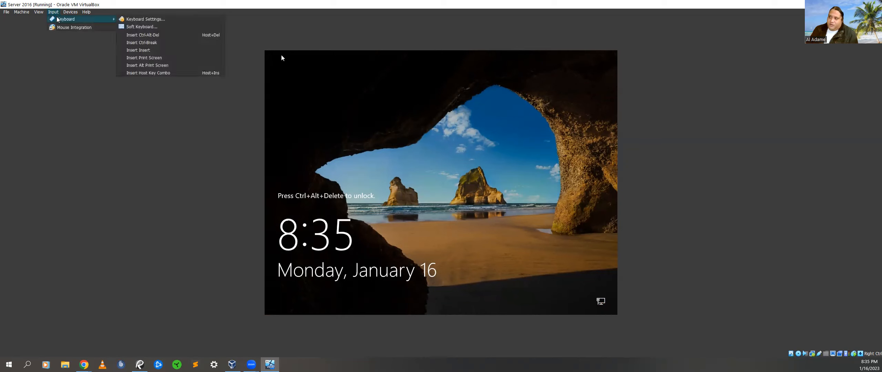
click(170, 35)
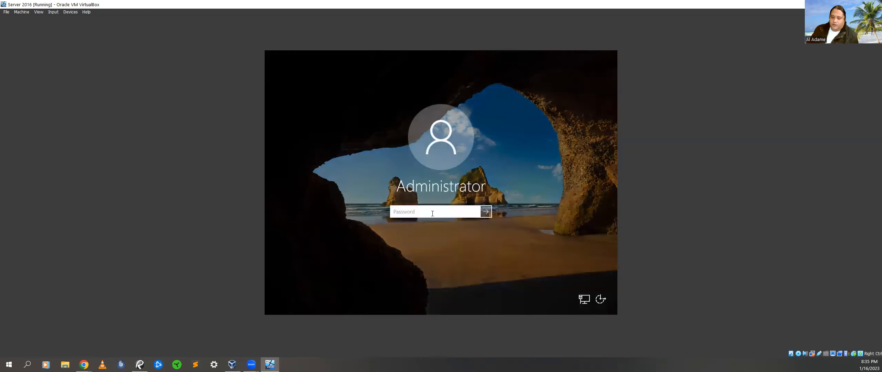
text(*******)
key(Return)
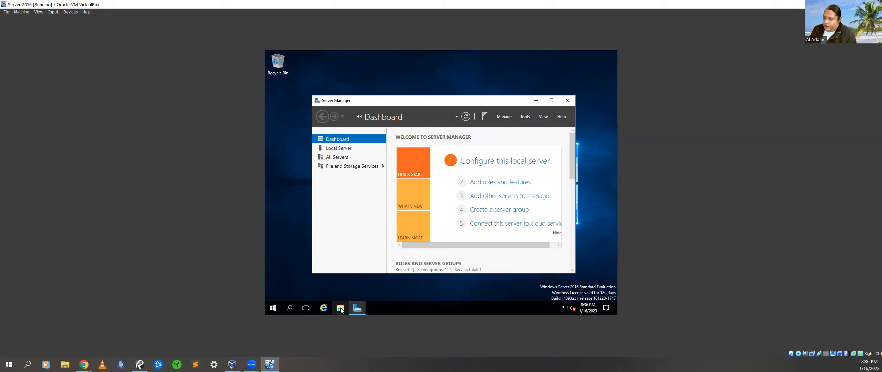
Reopen This PC's Properties in File Explorer to confirm the computer name Spring23
click(269, 310)
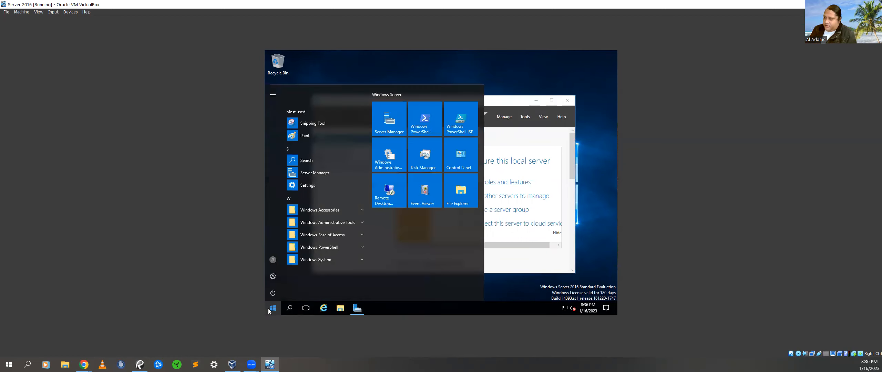
click(459, 204)
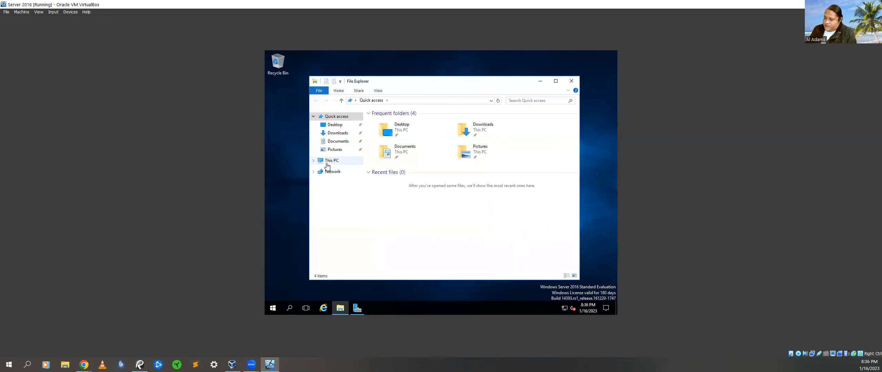
click(327, 164)
right_click(327, 164)
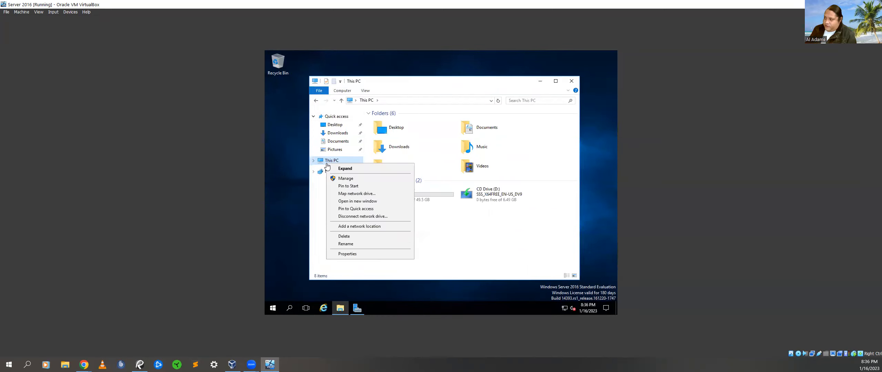
click(343, 254)
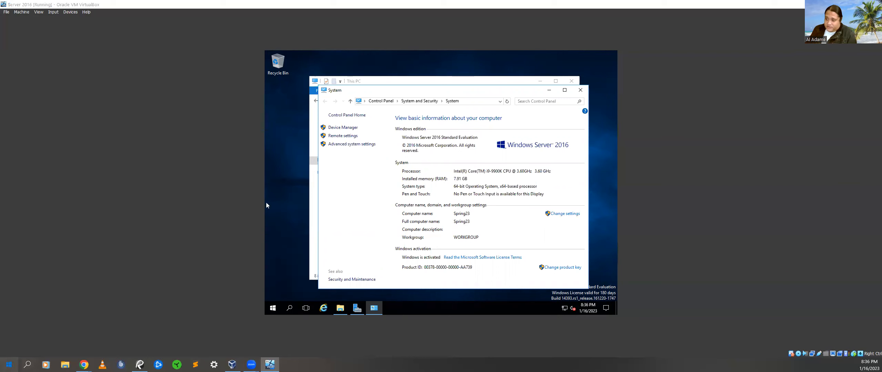
key(super)
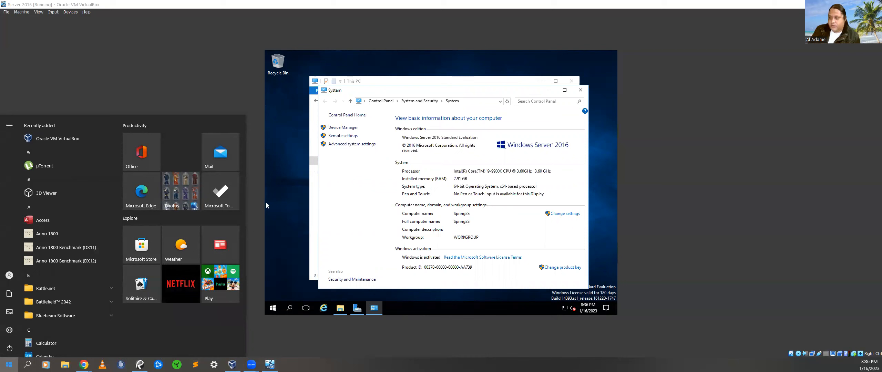
Launch Snipping Tool and snip the server's System window
text(sn)
key(Return)
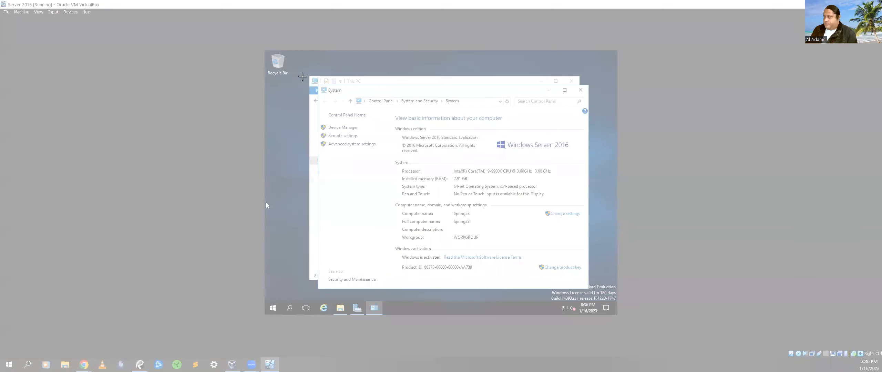
drag(293, 60, 616, 315)
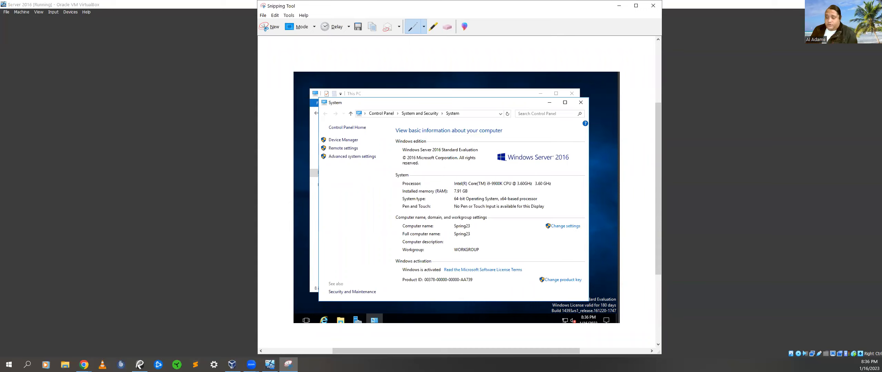
Start a Save As with a 'VM server setup' file name, cancel it, and return to VirtualBox Manager
click(264, 16)
click(278, 33)
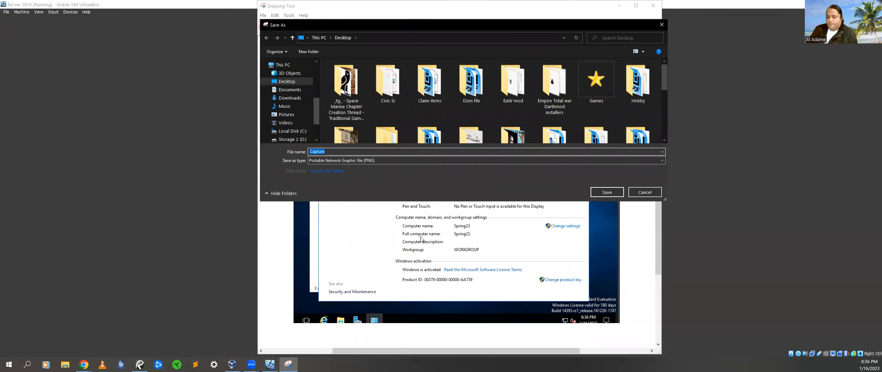
text(VM serve)
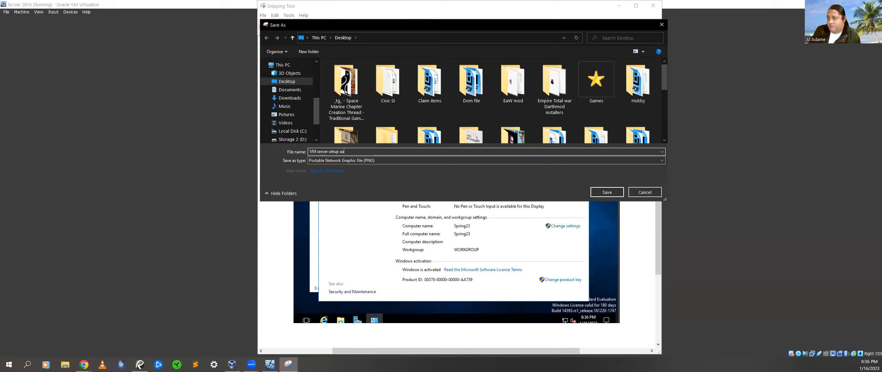
text(r setup al;a)
key(BackSpace)
key(BackSpace)
text(adame)
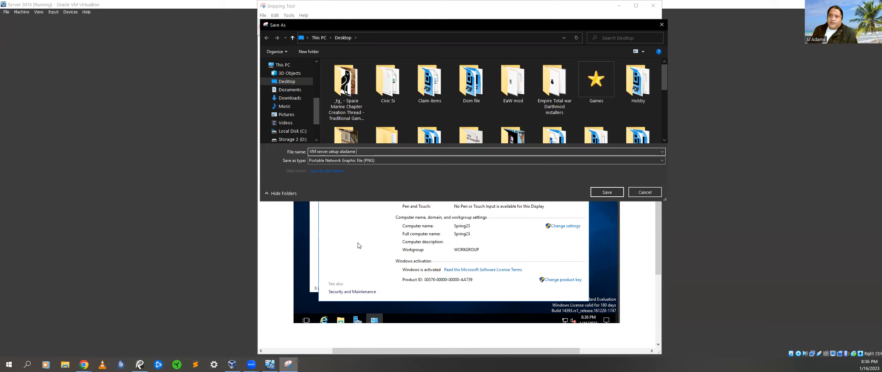
click(644, 192)
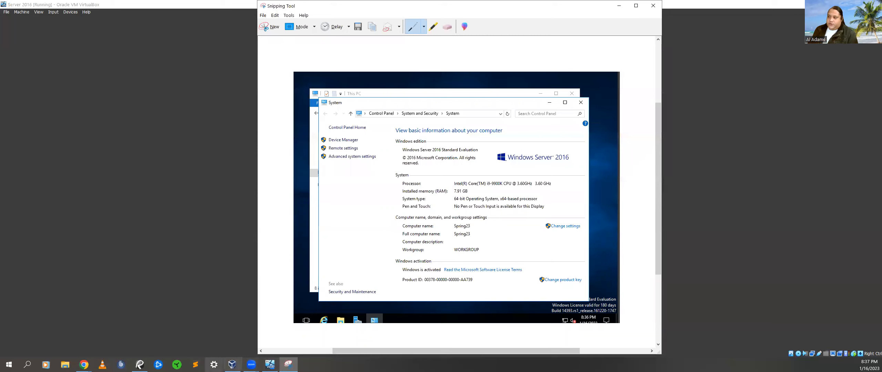
click(232, 365)
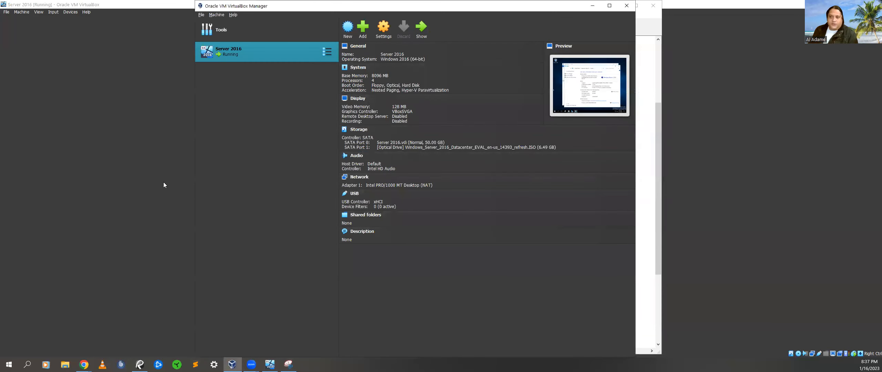